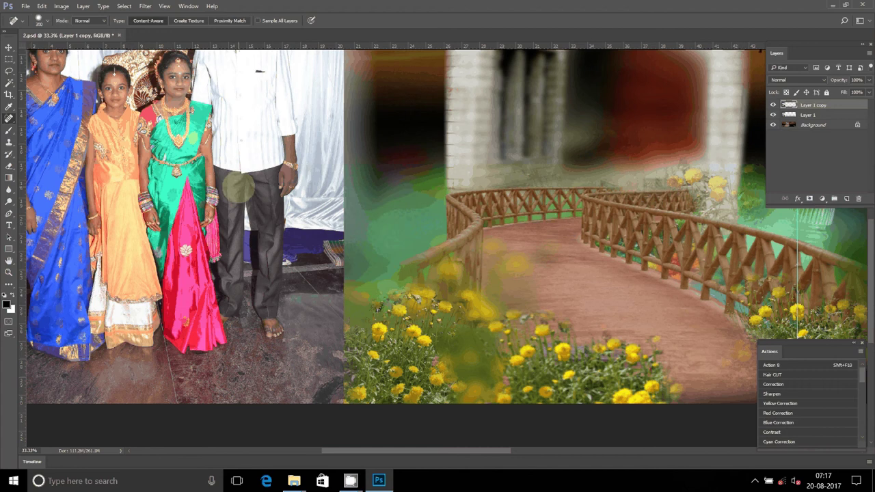
- Switch to the Eraser and set a large, soft brush
{"action": "scroll", "coordinate": [239, 189], "scroll_direction": "up", "scroll_amount": 3}
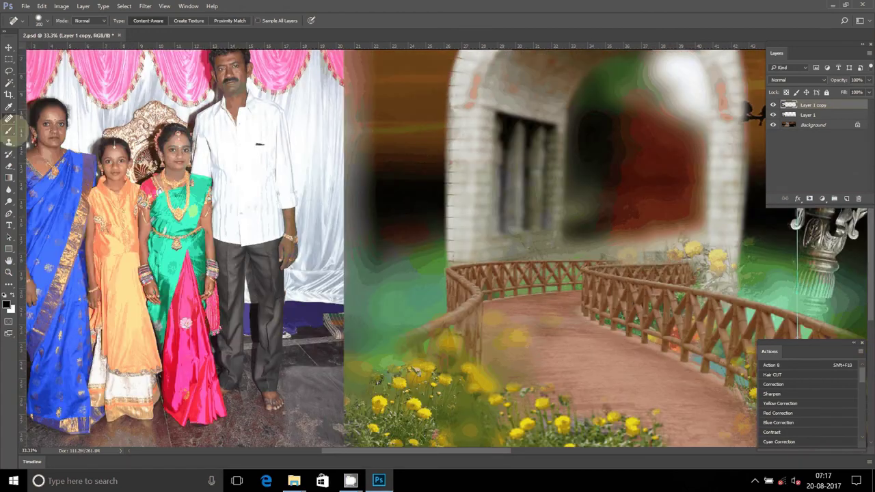
{"action": "right_click", "coordinate": [9, 119]}
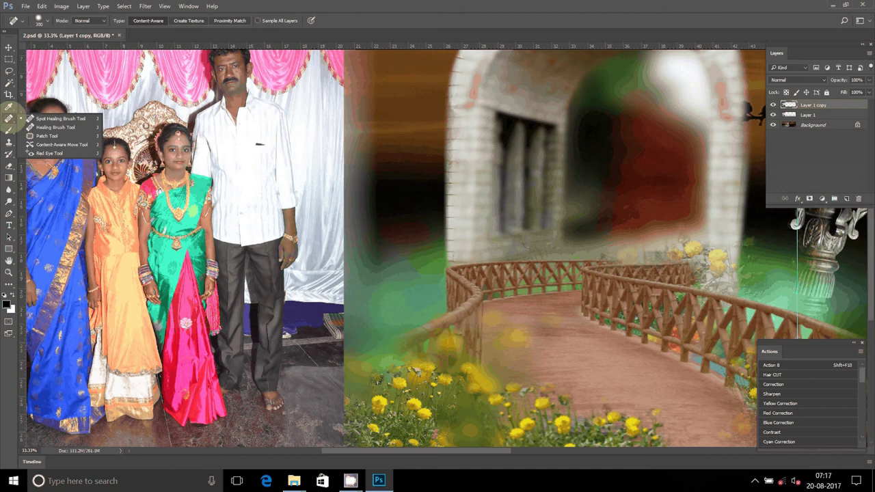
{"action": "key", "text": "e"}
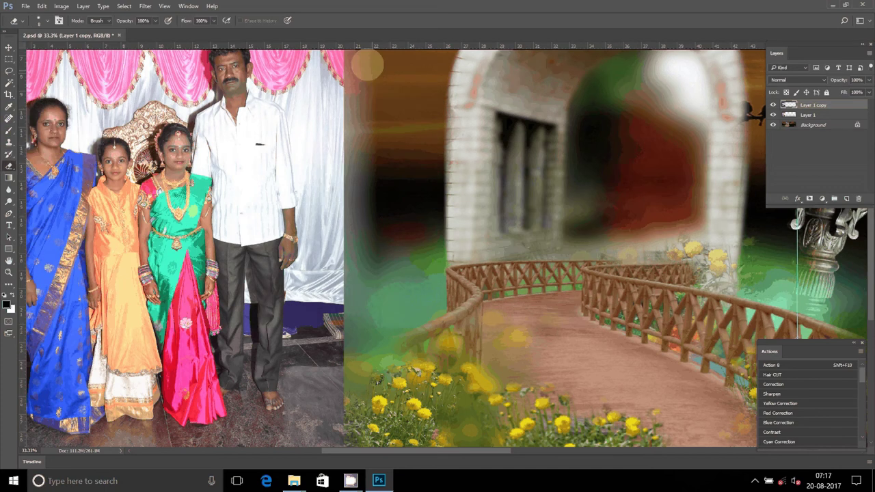
{"action": "right_click", "coordinate": [321, 357]}
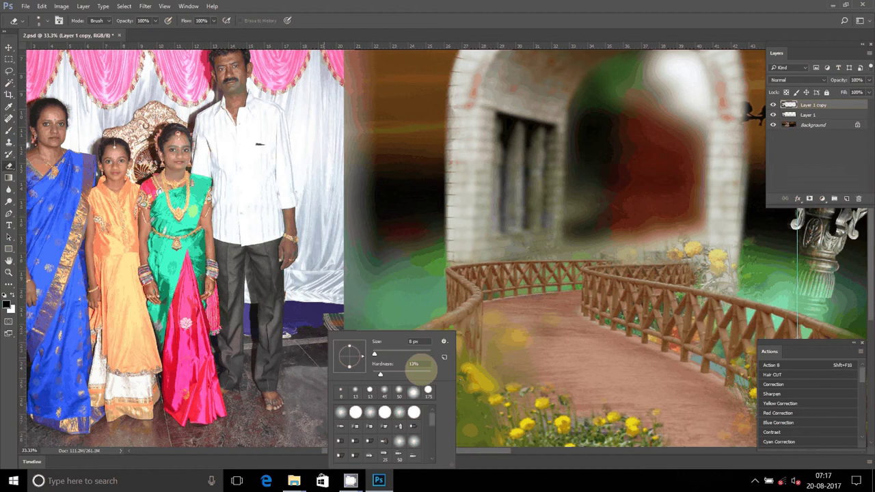
{"action": "left_click", "coordinate": [415, 364]}
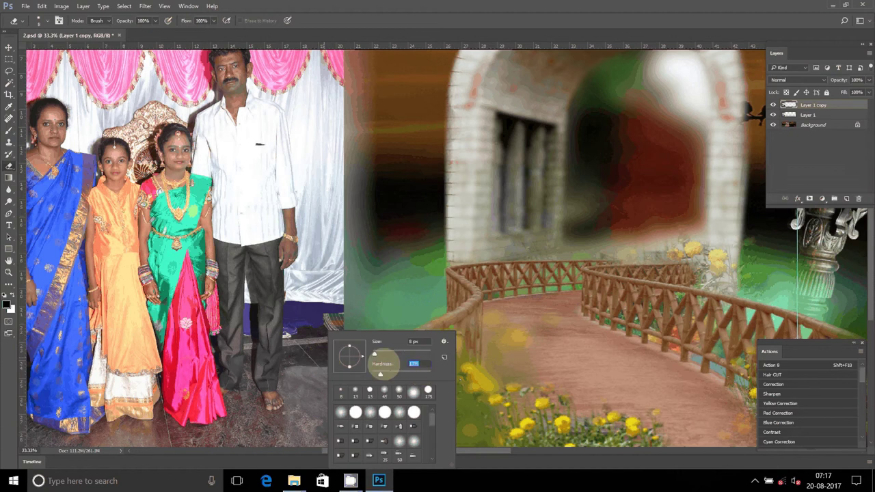
{"action": "key", "text": "Return"}
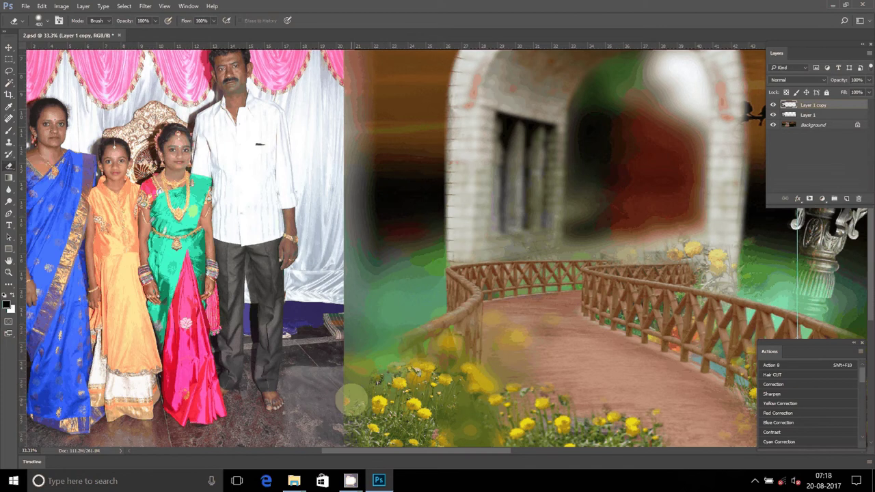
- Erase the family photo's right and bottom edges, undoing a stray left-edge stroke
{"action": "scroll", "coordinate": [350, 228], "scroll_direction": "down", "scroll_amount": 3}
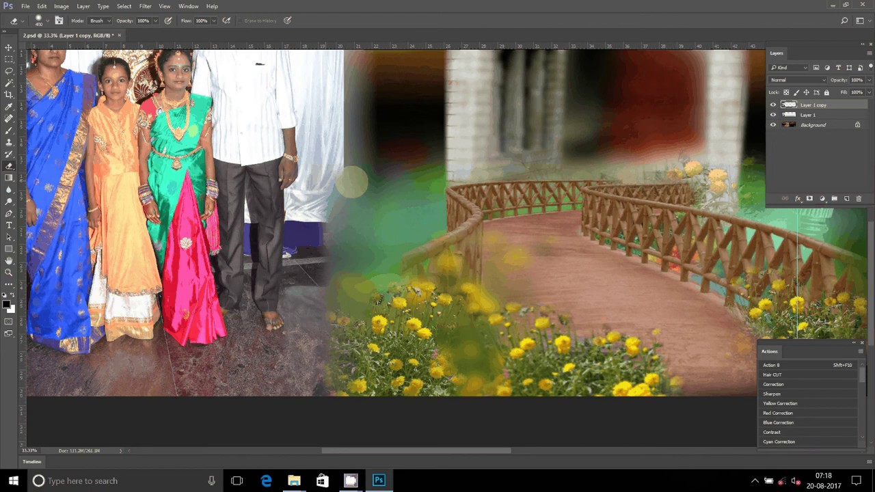
{"action": "scroll", "coordinate": [351, 182], "scroll_direction": "up", "scroll_amount": 7}
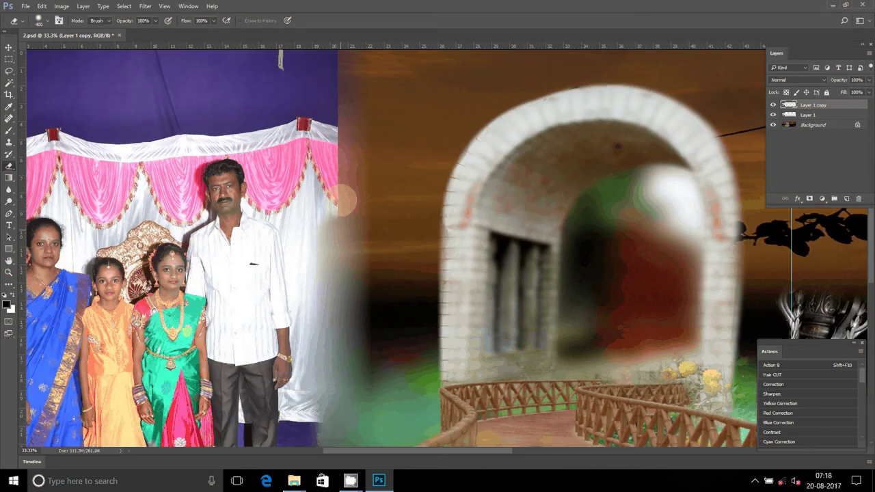
{"action": "scroll", "coordinate": [346, 200], "scroll_direction": "up", "scroll_amount": 8}
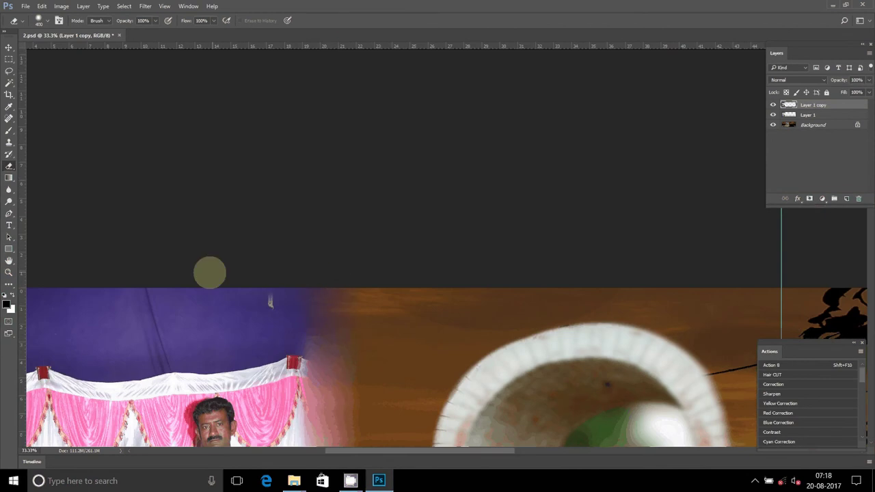
{"action": "mouse_move", "coordinate": [209, 272]}
{"action": "left_mouse_down"}
{"action": "mouse_move", "coordinate": [675, 179]}
{"action": "mouse_move", "coordinate": [594, 83]}
{"action": "left_mouse_up"}
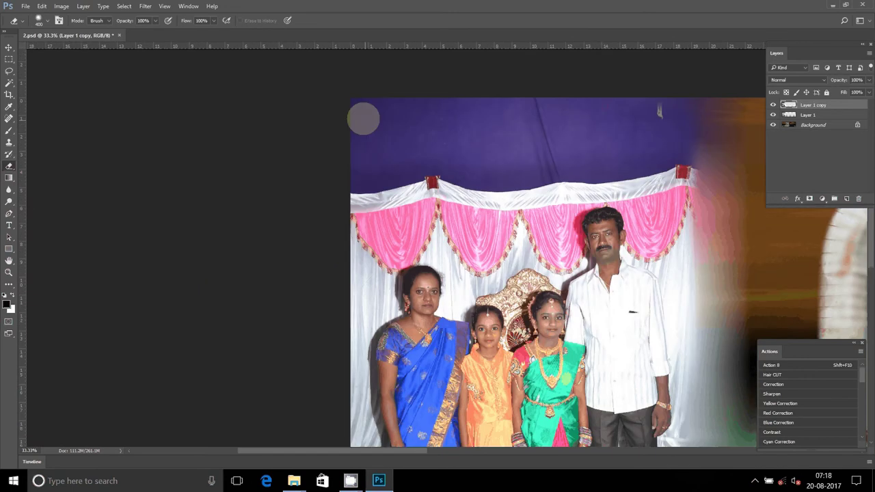
{"action": "mouse_move", "coordinate": [356, 174]}
{"action": "left_mouse_down"}
{"action": "mouse_move", "coordinate": [337, 246]}
{"action": "mouse_move", "coordinate": [338, 176]}
{"action": "left_mouse_up"}
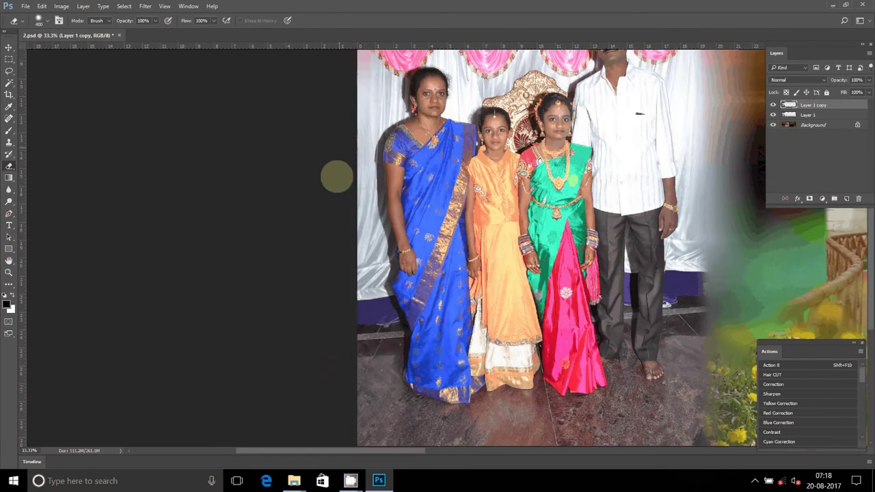
{"action": "key", "text": "ctrl+z"}
{"action": "scroll", "coordinate": [337, 288], "scroll_direction": "down", "scroll_amount": 5}
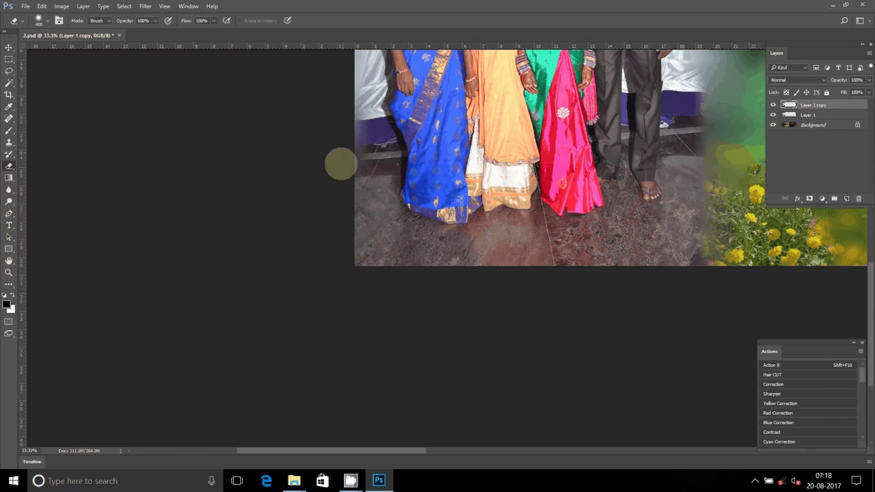
{"action": "left_click_drag", "start_coordinate": [362, 272], "coordinate": [661, 276]}
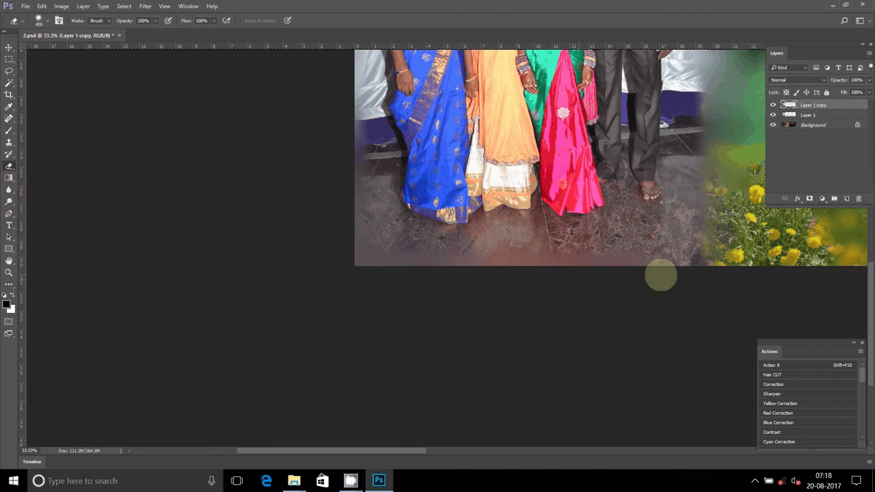
- Fit the album spread on screen and float the document window
{"action": "key", "text": "z"}
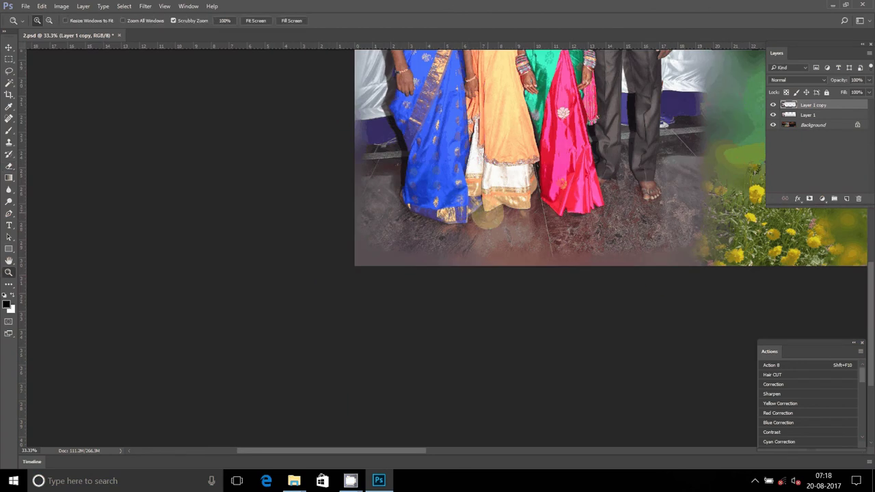
{"action": "right_click", "coordinate": [491, 217]}
{"action": "left_click", "coordinate": [496, 220]}
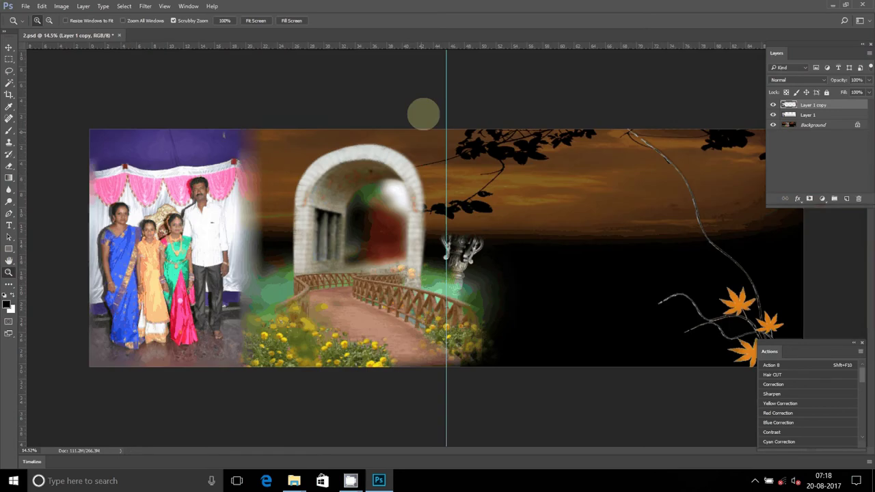
{"action": "left_click_drag", "start_coordinate": [411, 34], "coordinate": [410, 174]}
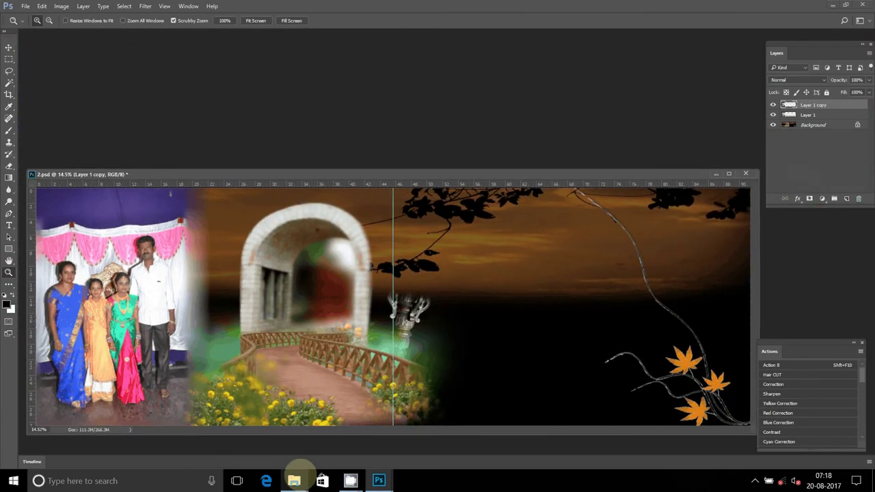
- Move the selected photo DSC_0048 into the Old photos folder
{"action": "mouse_move", "coordinate": [294, 481]}
{"action": "left_click", "coordinate": [254, 410]}
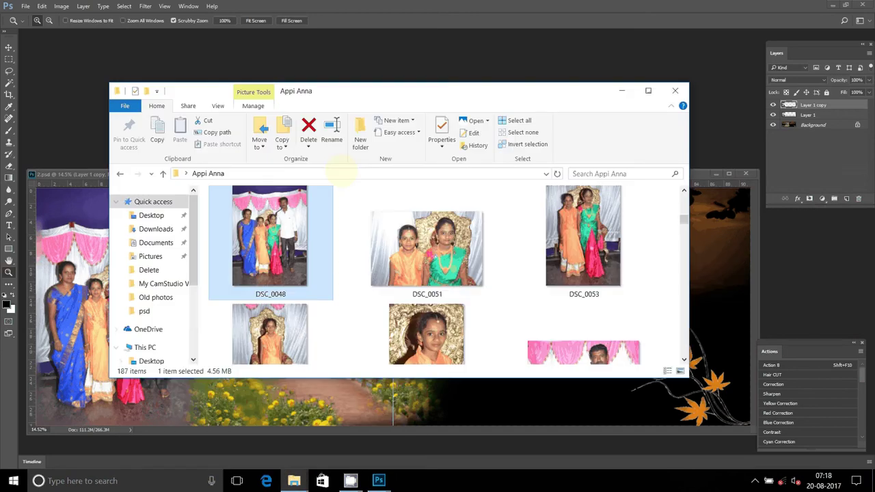
{"action": "left_click", "coordinate": [261, 145]}
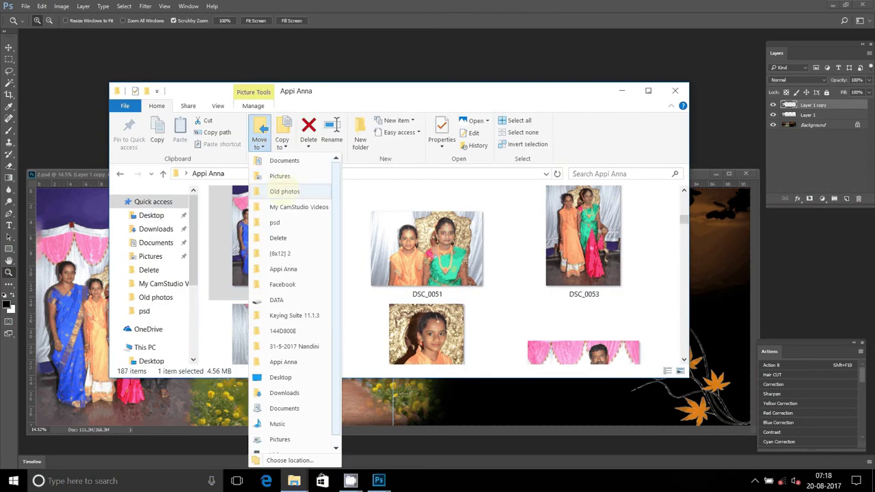
{"action": "left_click", "coordinate": [285, 191]}
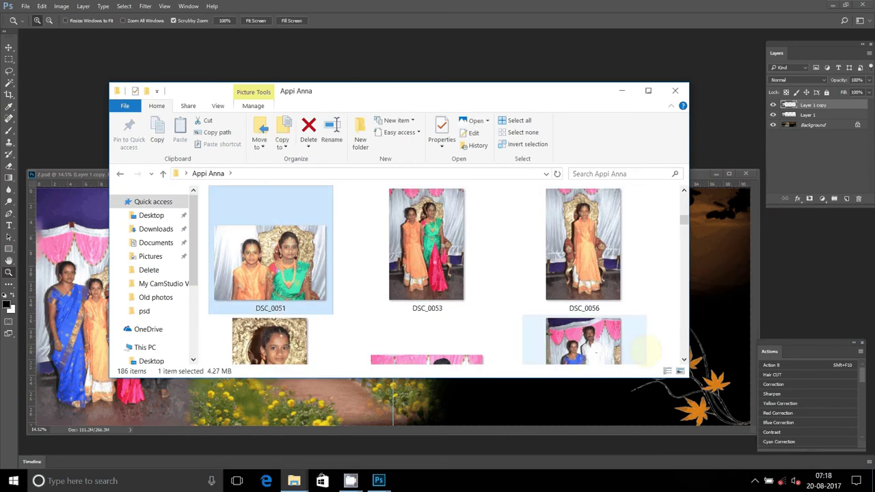
- Scroll through the Appi Anna photos and select only DSC_0075
{"action": "left_click", "coordinate": [684, 359]}
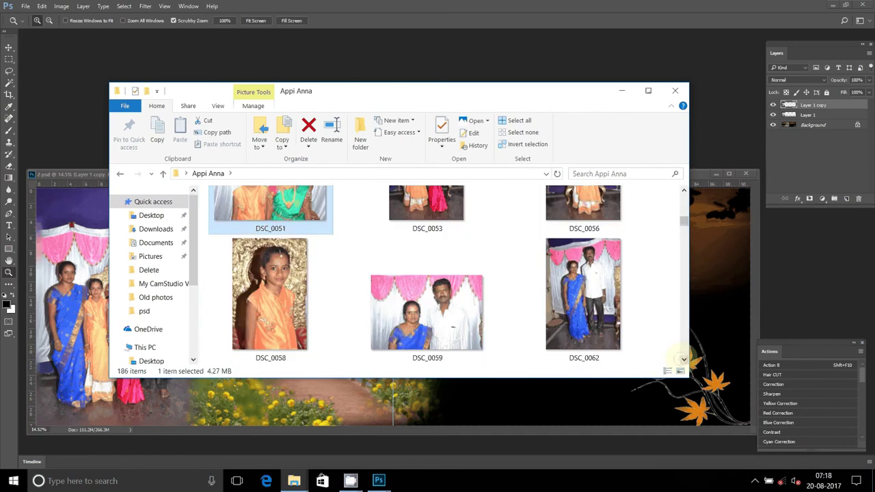
{"action": "left_click", "coordinate": [684, 359]}
{"action": "left_click", "coordinate": [684, 359]}
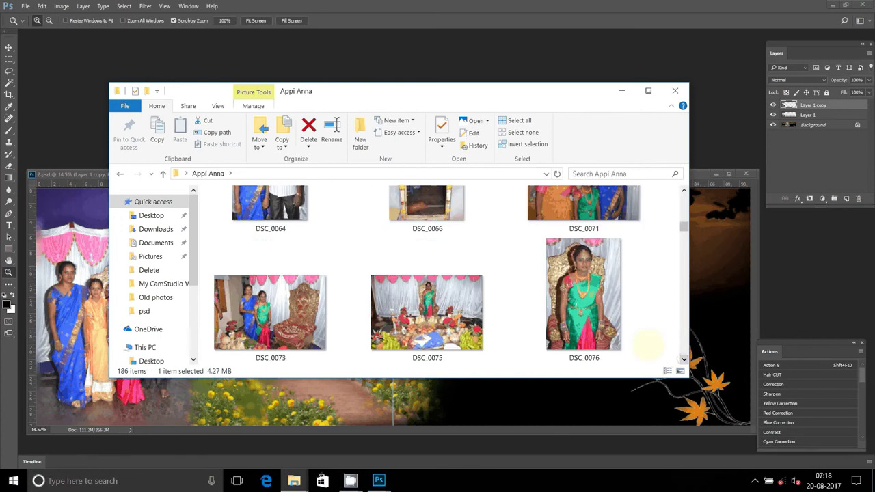
{"action": "left_click", "coordinate": [587, 206], "text": "ctrl"}
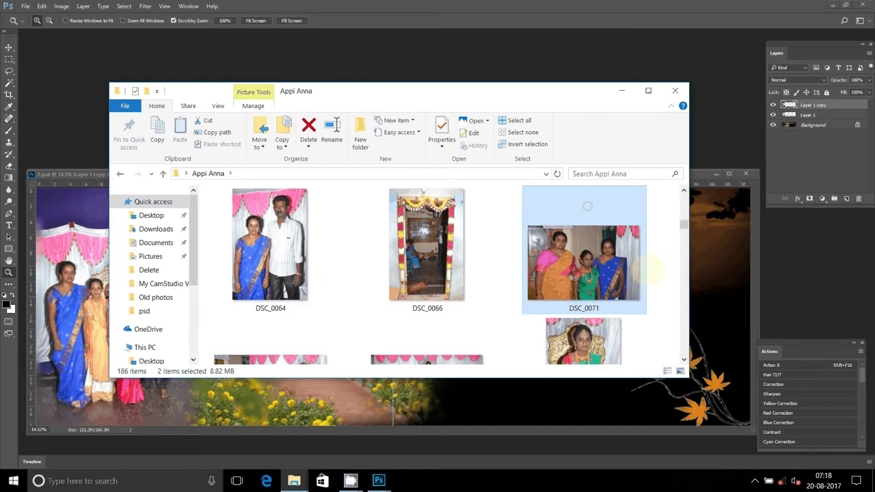
{"action": "left_click", "coordinate": [684, 359]}
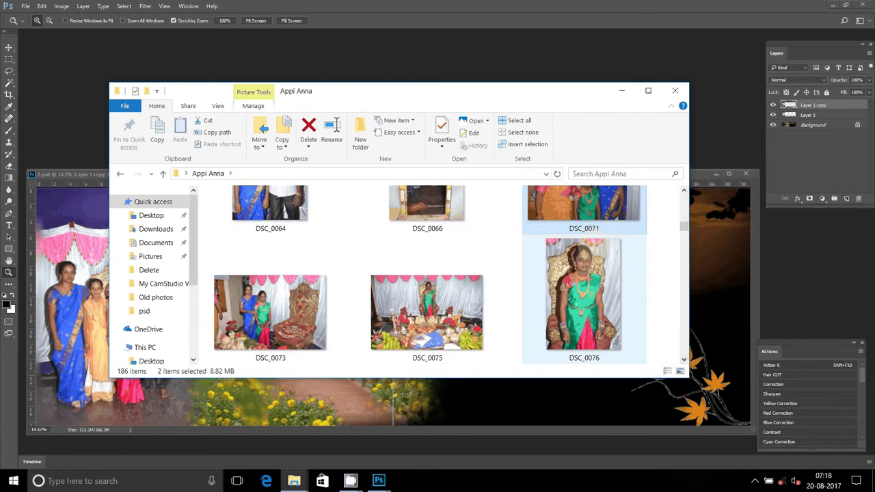
{"action": "left_click", "coordinate": [427, 307]}
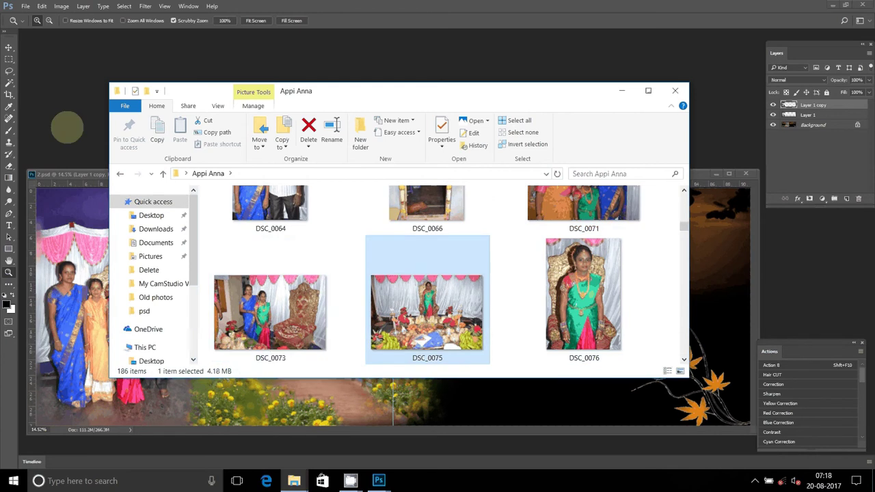
- Bring up Photoshop's Open dialog, then cancel it
{"action": "left_click", "coordinate": [67, 128]}
{"action": "key", "text": "ctrl+o"}
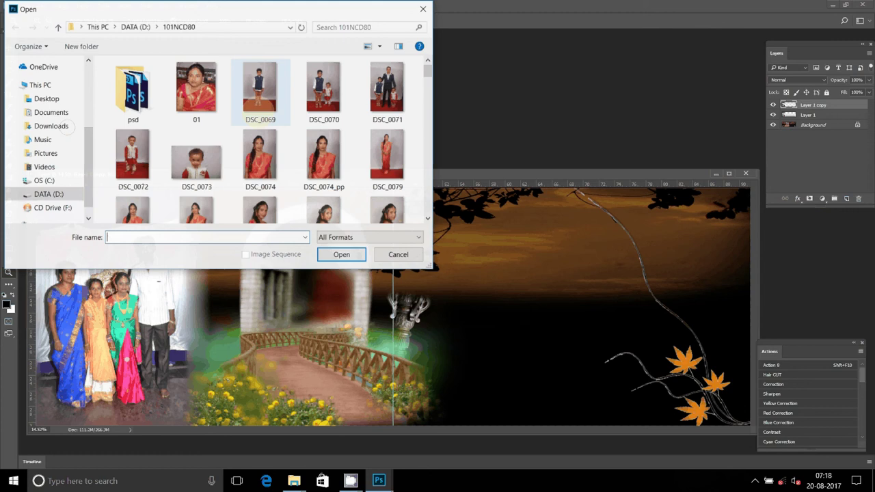
{"action": "left_click", "coordinate": [396, 254]}
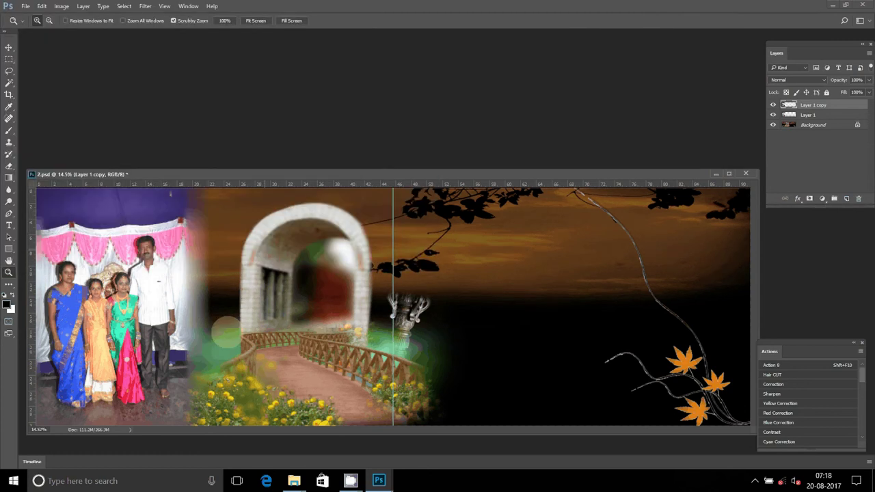
- Move DSC_0073 from the Appi Anna folder into the Delete folder
{"action": "left_click", "coordinate": [294, 480]}
{"action": "left_click", "coordinate": [236, 417]}
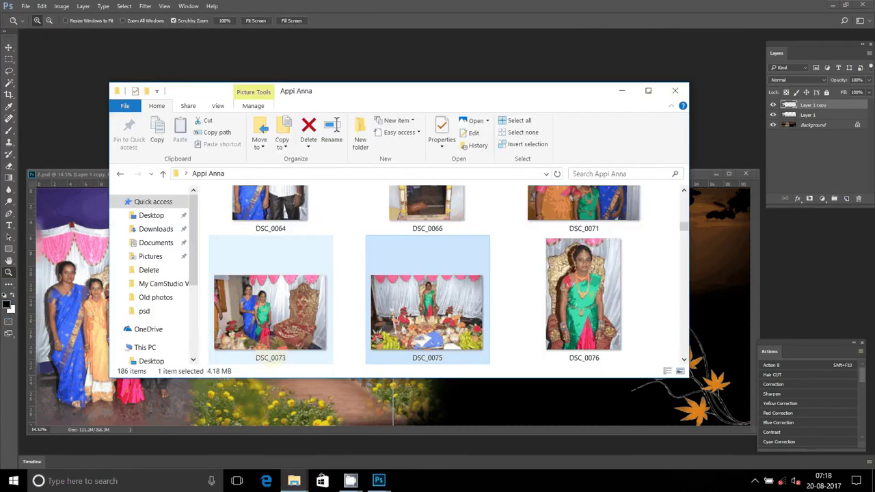
{"action": "left_click", "coordinate": [272, 315]}
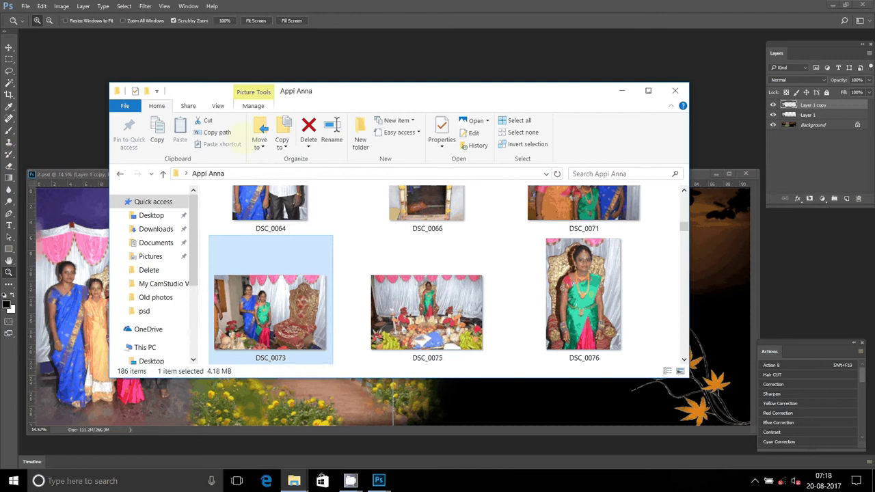
{"action": "left_click", "coordinate": [260, 141]}
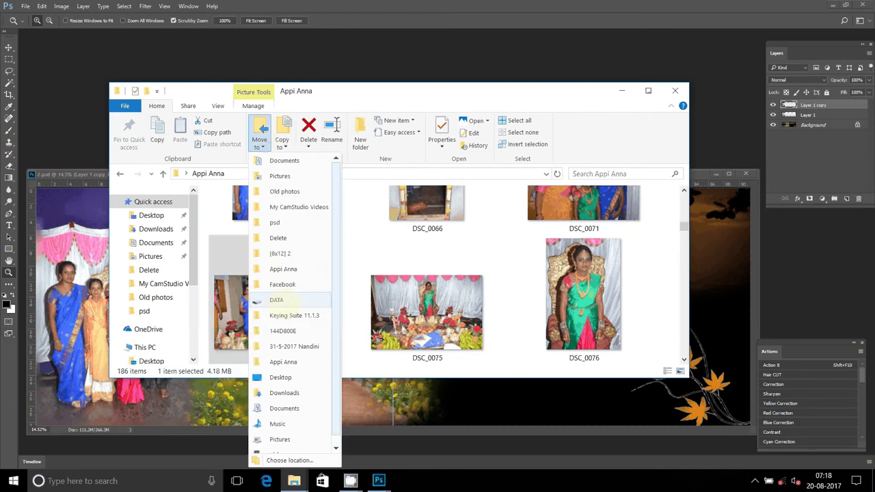
{"action": "left_click", "coordinate": [277, 238]}
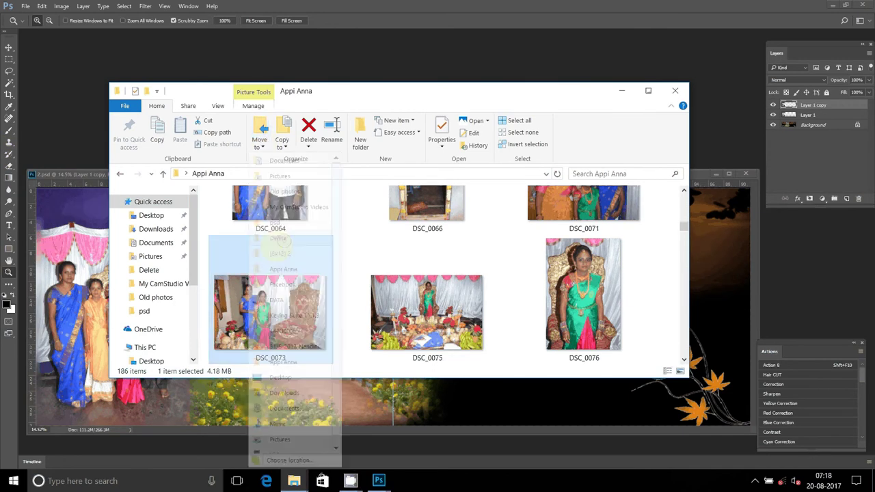
- Open DSC_0075, 0078, 0079, 0080, 0084 and 0086 in Photoshop by dragging them in
{"action": "left_click", "coordinate": [597, 330], "text": "ctrl"}
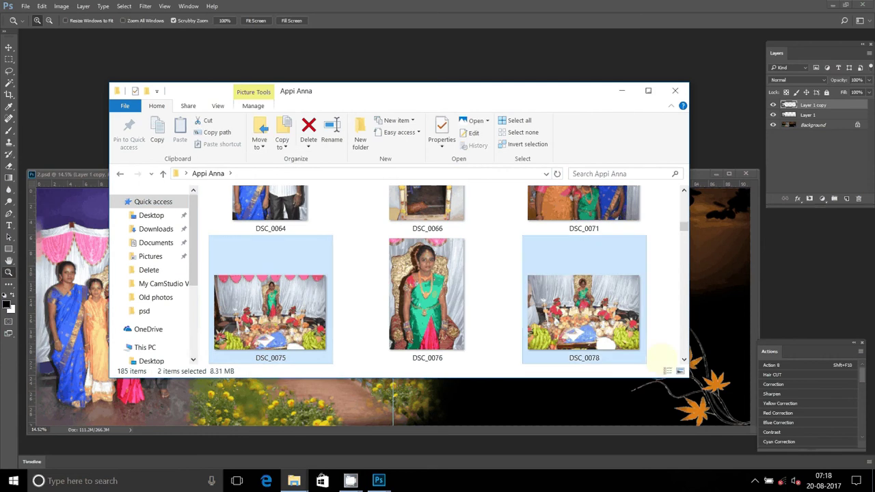
{"action": "left_click", "coordinate": [684, 359]}
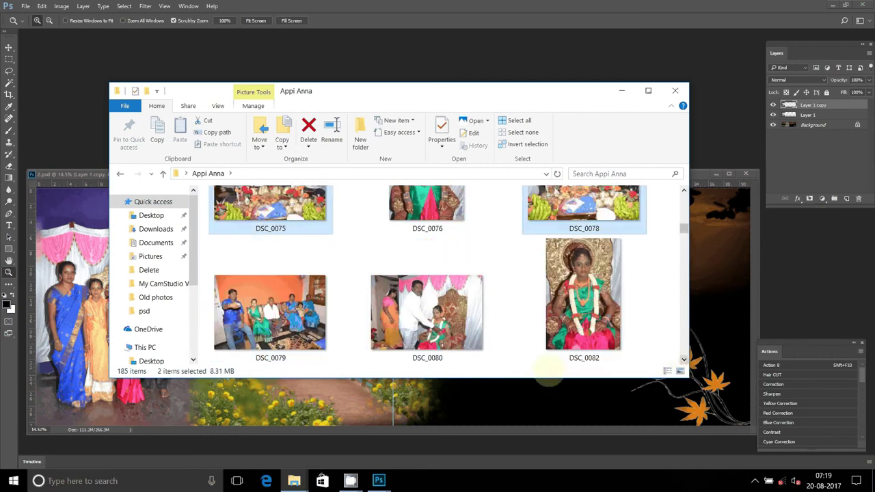
{"action": "left_click", "coordinate": [270, 313], "text": "ctrl"}
{"action": "left_click", "coordinate": [427, 312], "text": "ctrl"}
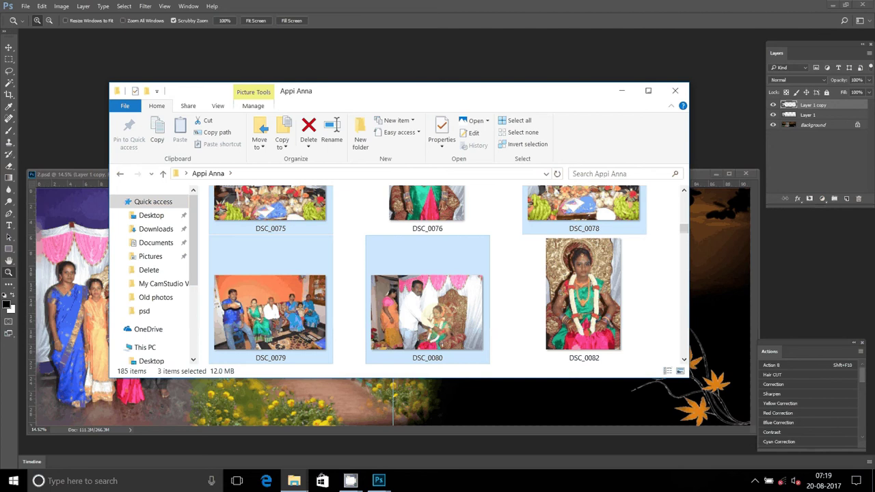
{"action": "left_click", "coordinate": [684, 359]}
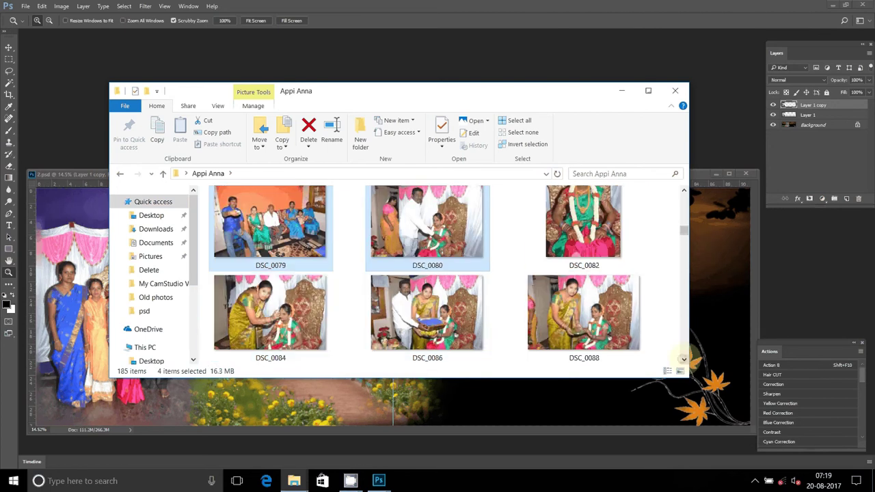
{"action": "left_click", "coordinate": [270, 315], "text": "ctrl"}
{"action": "left_click", "coordinate": [427, 314], "text": "ctrl"}
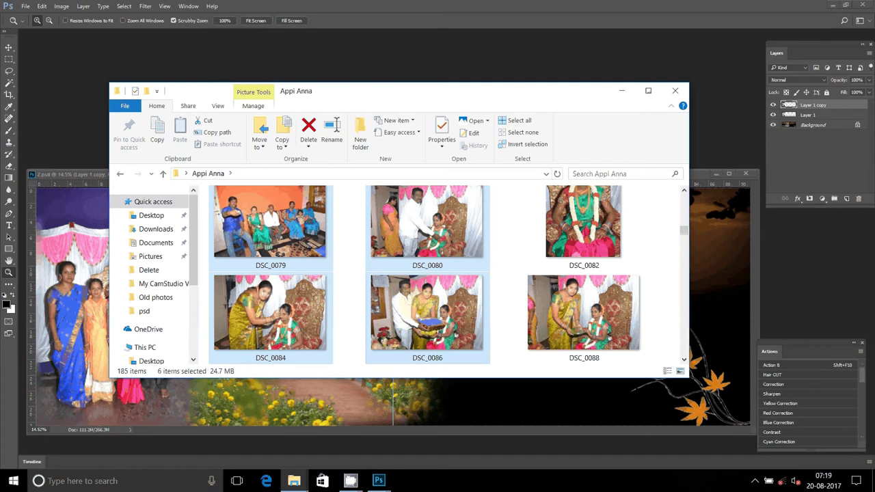
{"action": "mouse_move", "coordinate": [417, 294]}
{"action": "left_mouse_down"}
{"action": "mouse_move", "coordinate": [90, 129]}
{"action": "mouse_move", "coordinate": [215, 193]}
{"action": "left_mouse_up"}
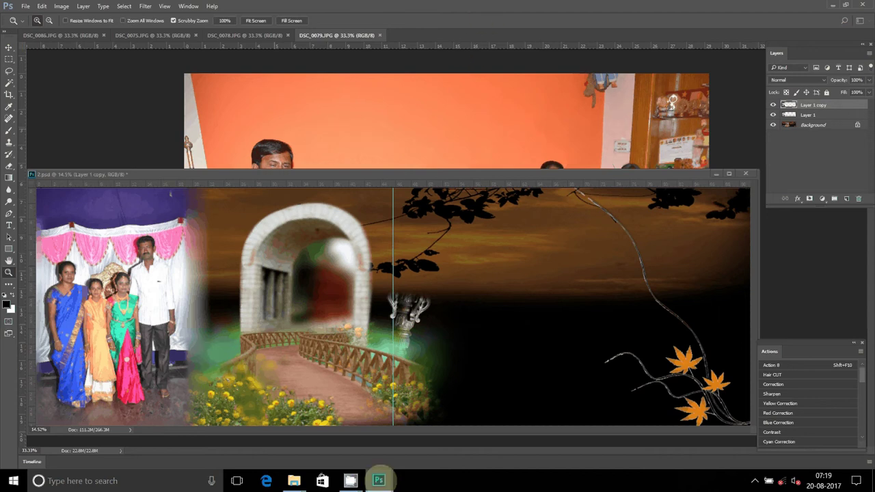
{"action": "left_click", "coordinate": [378, 480]}
{"action": "mouse_move", "coordinate": [379, 481]}
{"action": "mouse_move", "coordinate": [316, 423]}
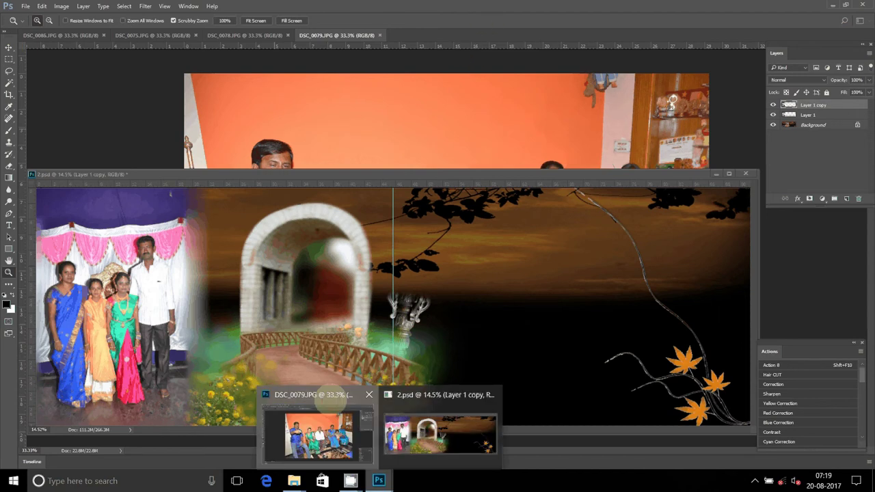
{"action": "left_click", "coordinate": [321, 400]}
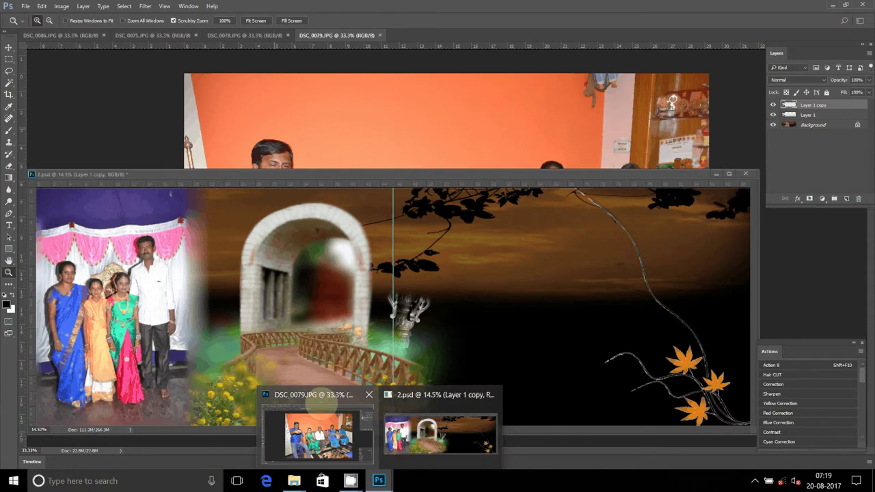
{"action": "left_click", "coordinate": [323, 402]}
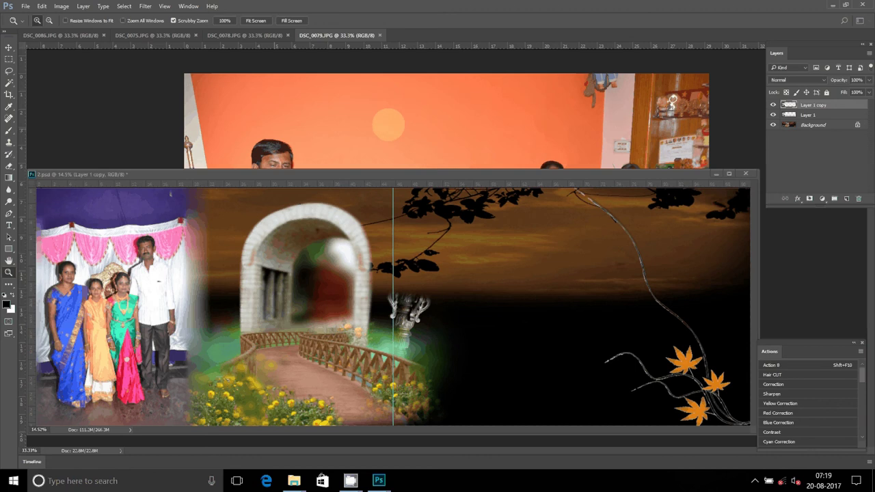